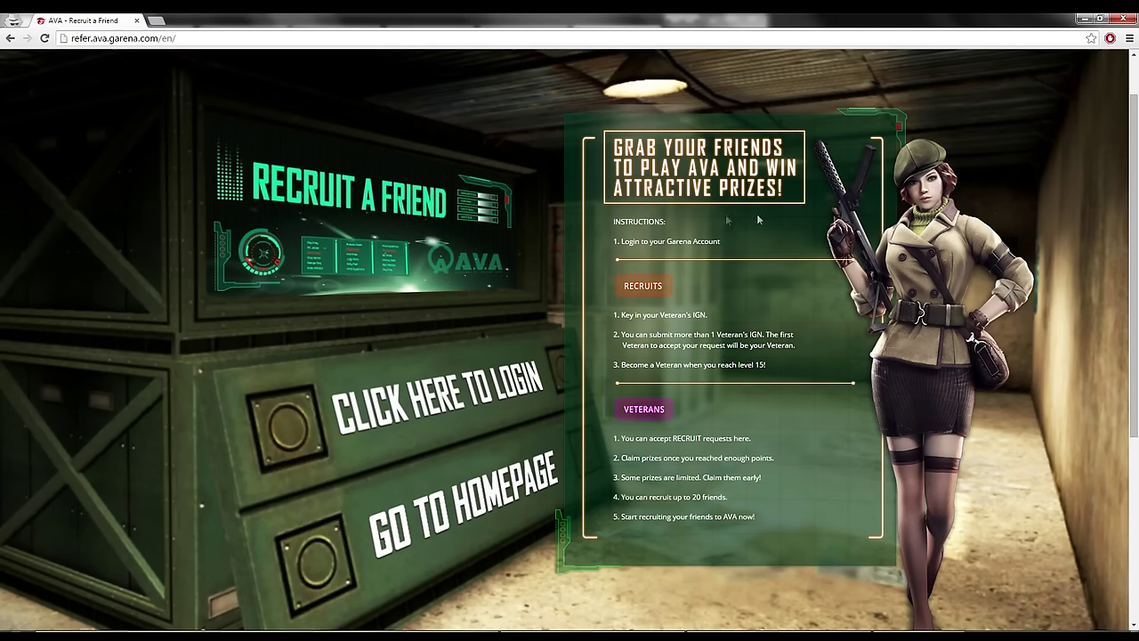
# Log in to the Recruit a Friend site with the recruit account's username and password.
pyautogui.click(390, 414)
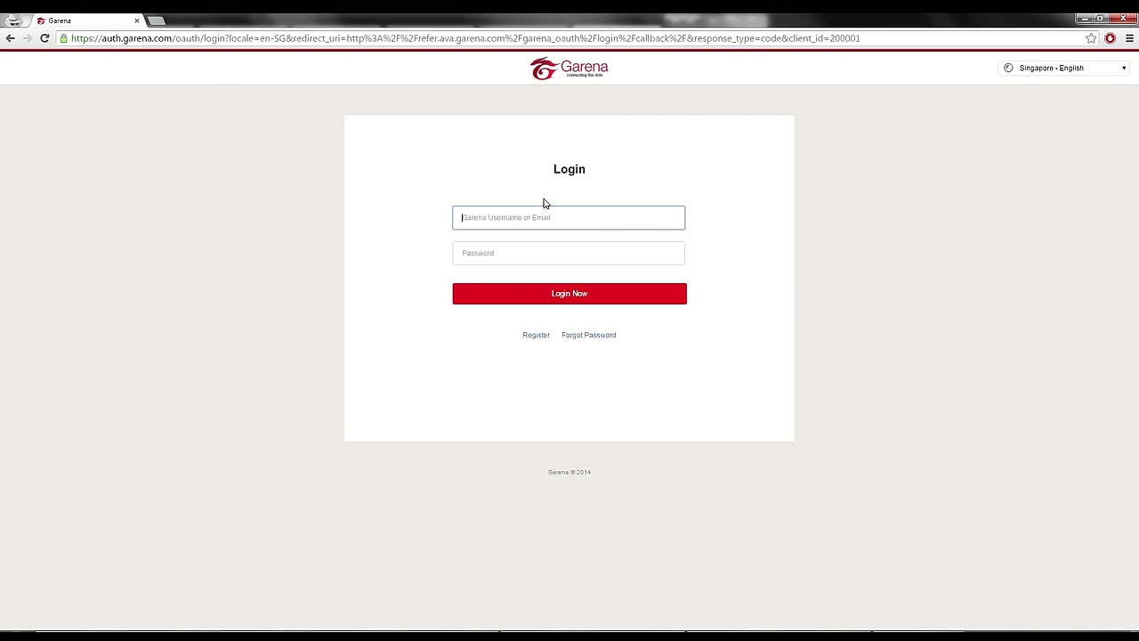
pyautogui.write('testerava011')
pyautogui.click(560, 247)
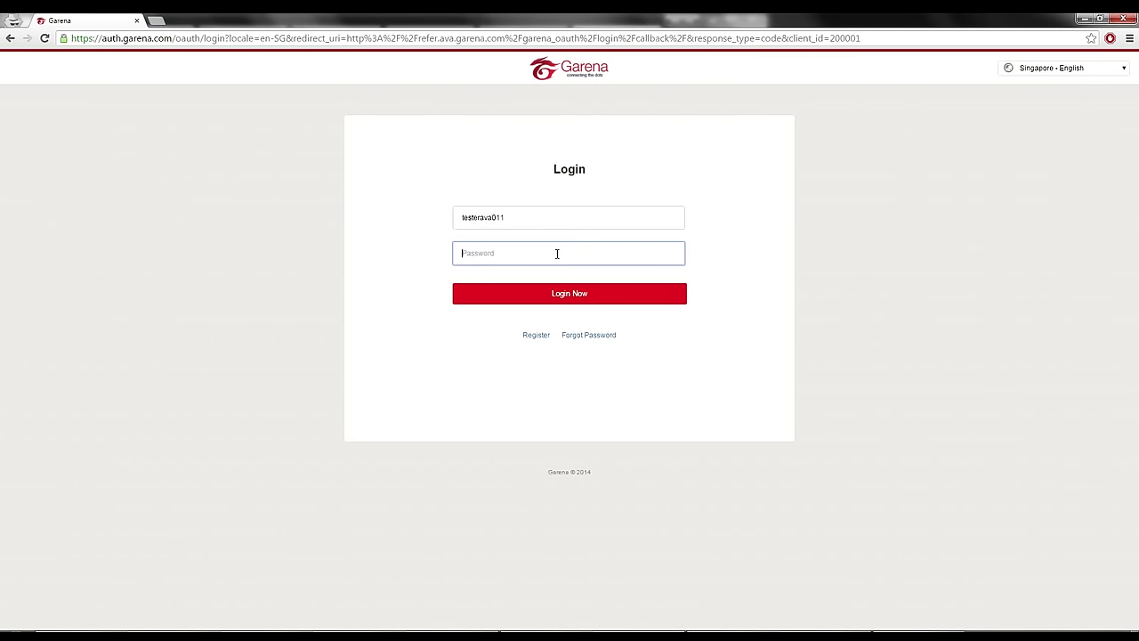
pyautogui.write('•••')
pyautogui.press('Return')
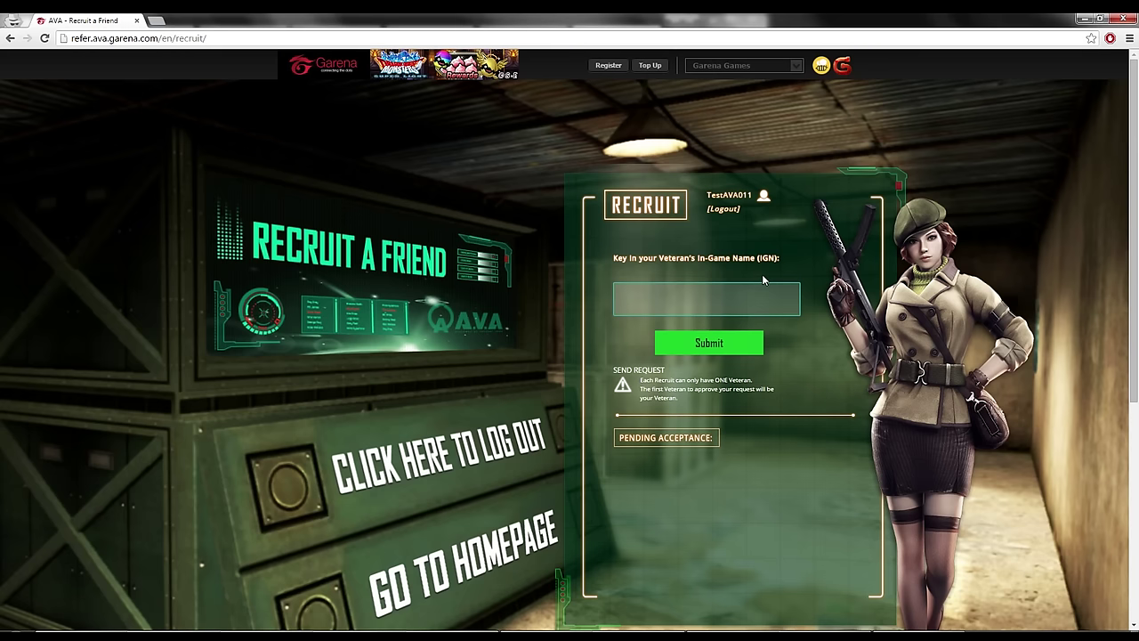
# Submit recruit requests to the veterans GM_WevHez, GM_Slimy and GM_Lynx.
pyautogui.write('GM_WevHez')
pyautogui.click(722, 343)
pyautogui.click(692, 292)
pyautogui.write('GM_Slimy')
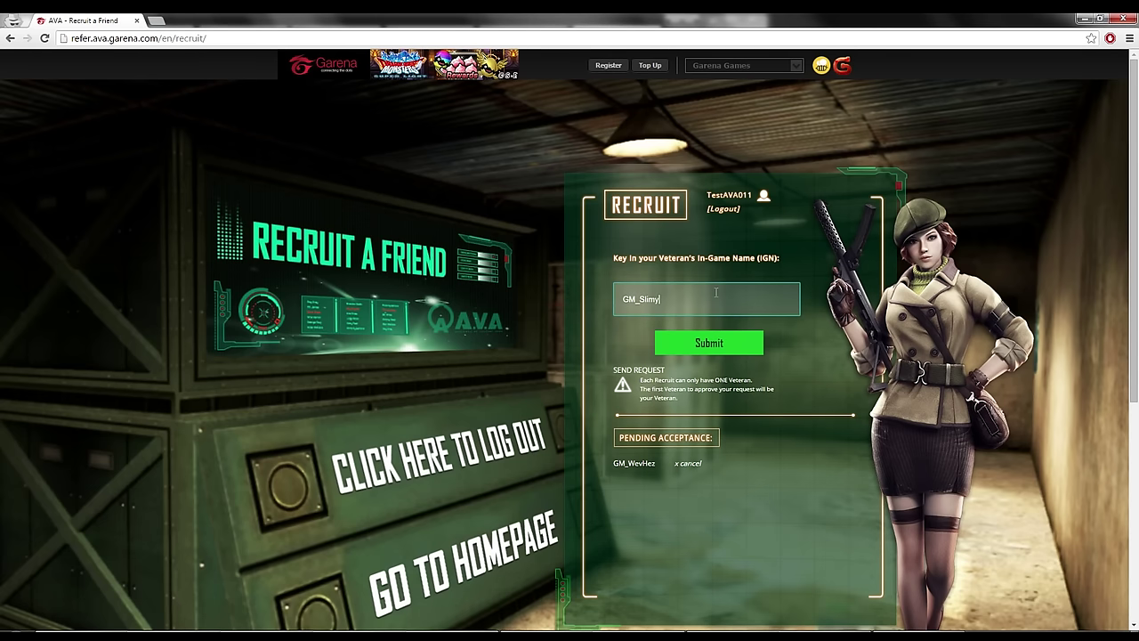
pyautogui.press('Return')
pyautogui.write('GM_Lynx')
pyautogui.click(704, 355)
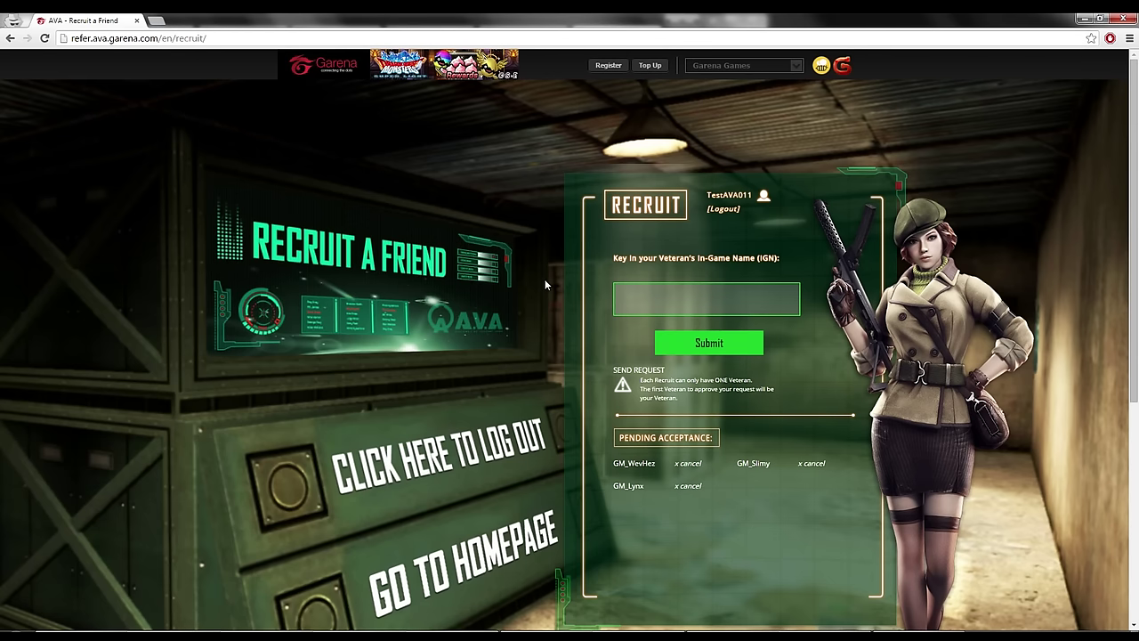
# Switch from the recruit account to the GM_WevHez veteran account and accept the pending request from TestAVA011.
pyautogui.click(725, 210)
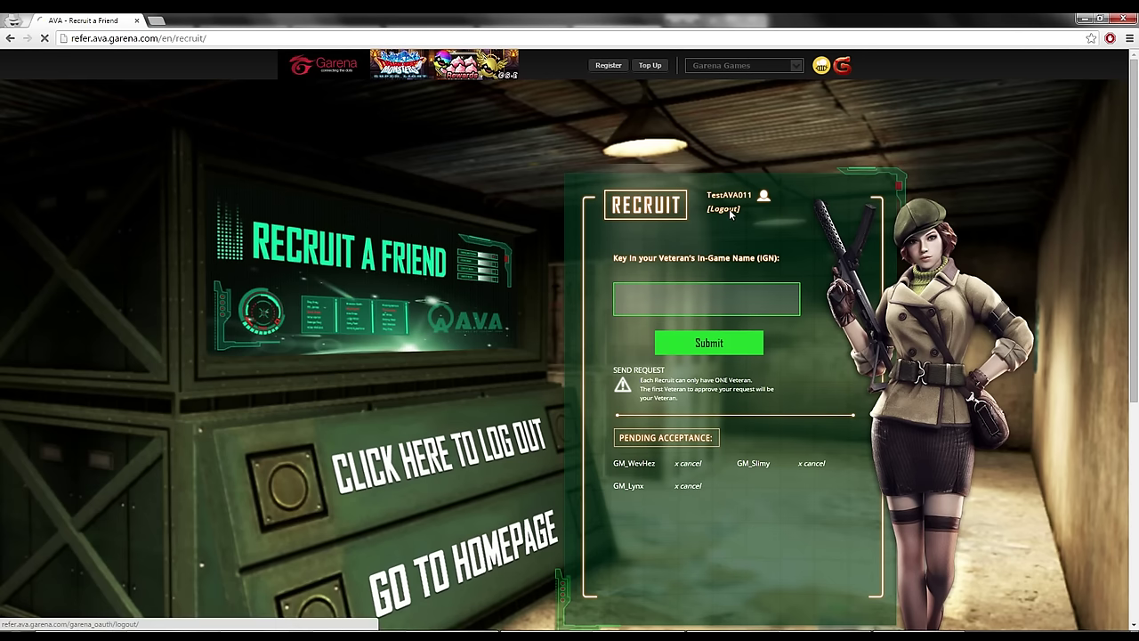
pyautogui.click(430, 423)
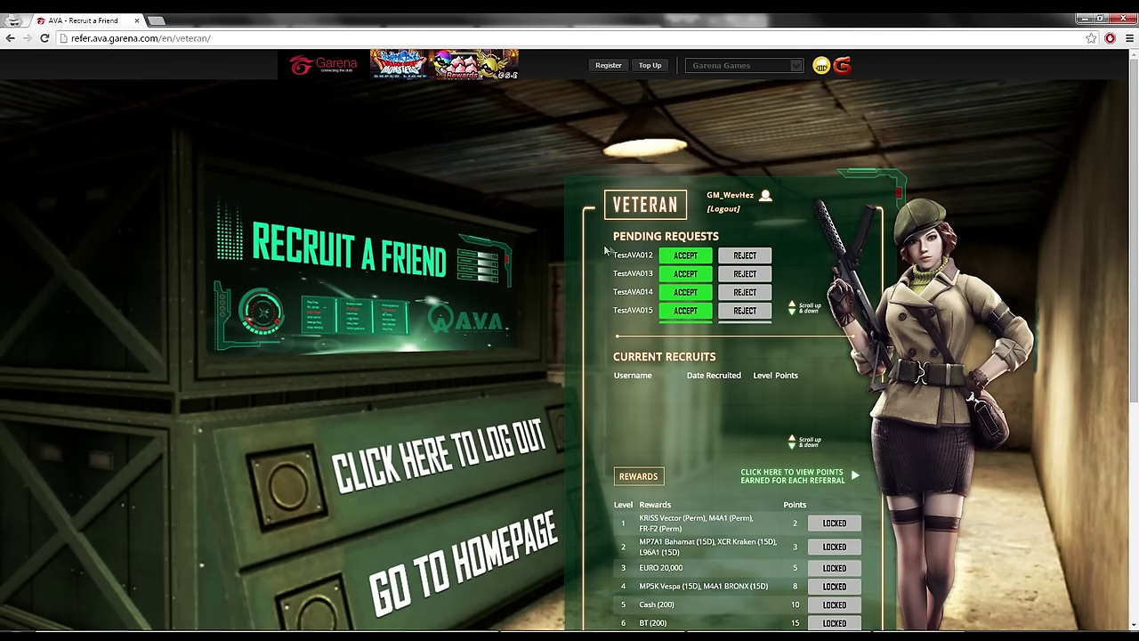
pyautogui.scroll(2, 790, 314)
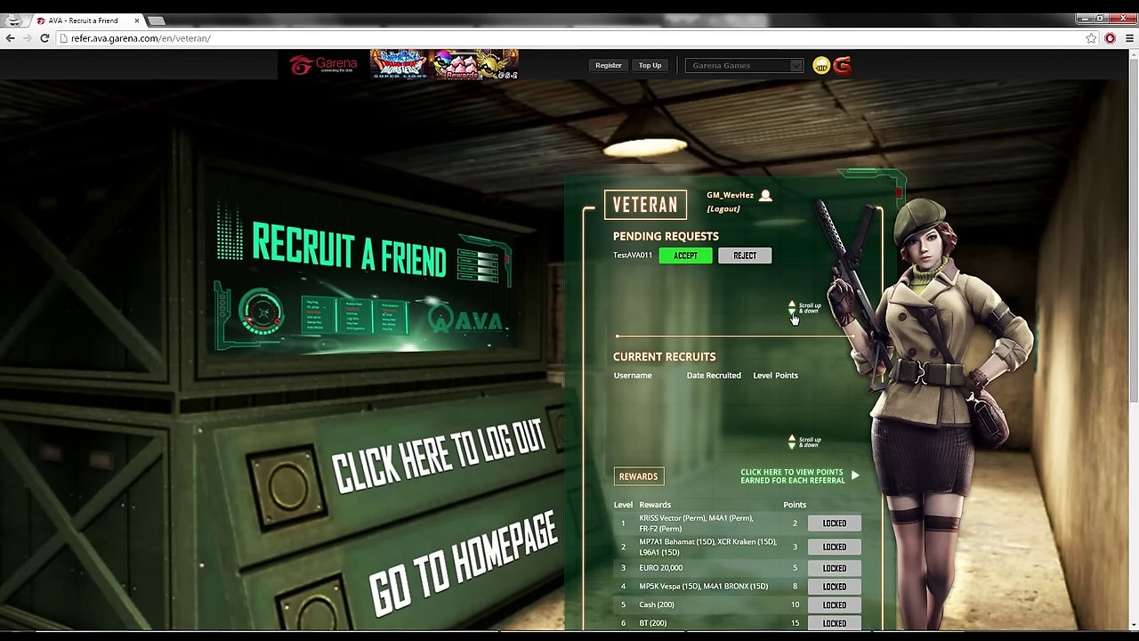
pyautogui.click(687, 260)
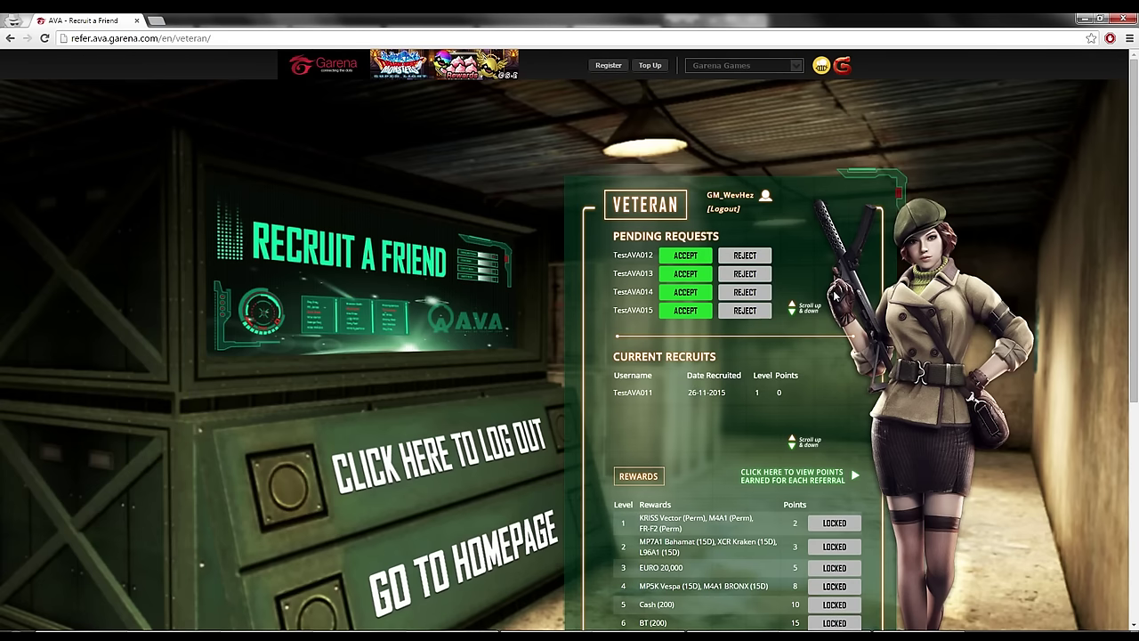
# Examine the recruit's username, level and points under Current Recruits, and view the points earned for each referral.
pyautogui.scroll(-1, 836, 303)
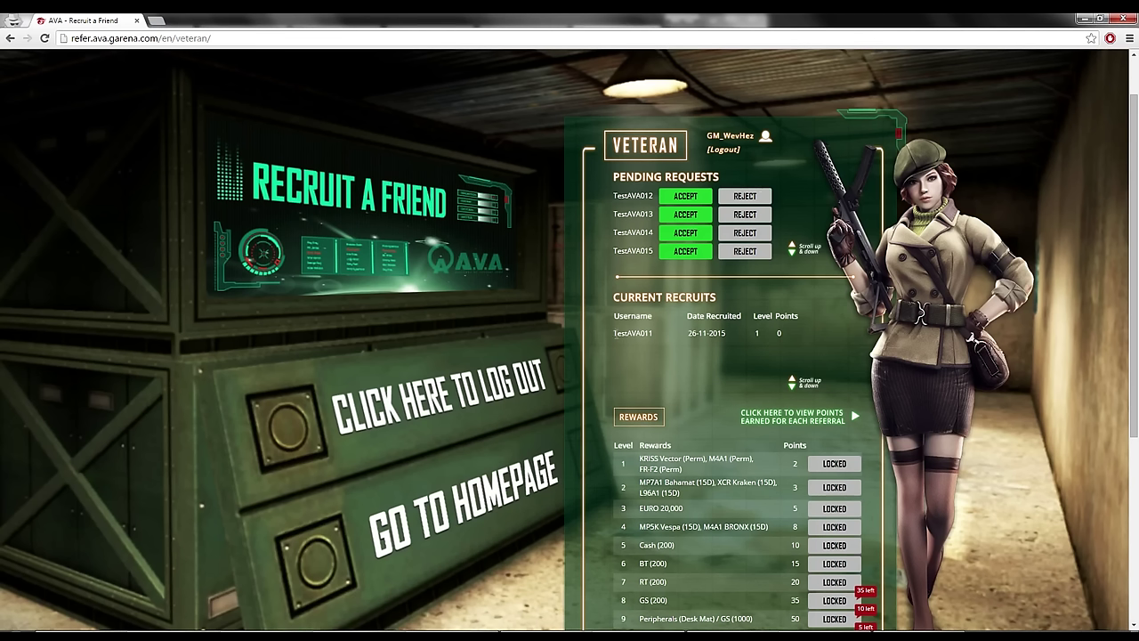
pyautogui.moveTo(614, 332); pyautogui.dragTo(661, 334)
pyautogui.click(631, 333)
pyautogui.tripleClick(759, 333)
pyautogui.click(788, 336)
pyautogui.click(783, 414)
# Examine the rewards table from level 1 to 10, including required points, prizes and the remaining stock of limited items.
pyautogui.scroll(-1, 755, 384)
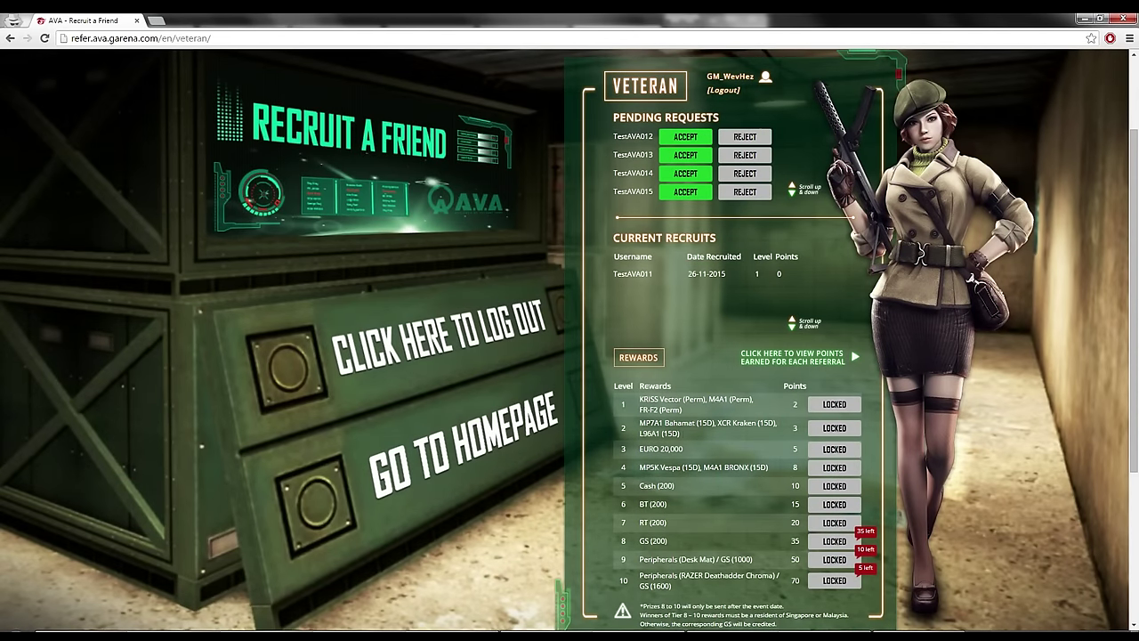
pyautogui.scroll(-1, 720, 449)
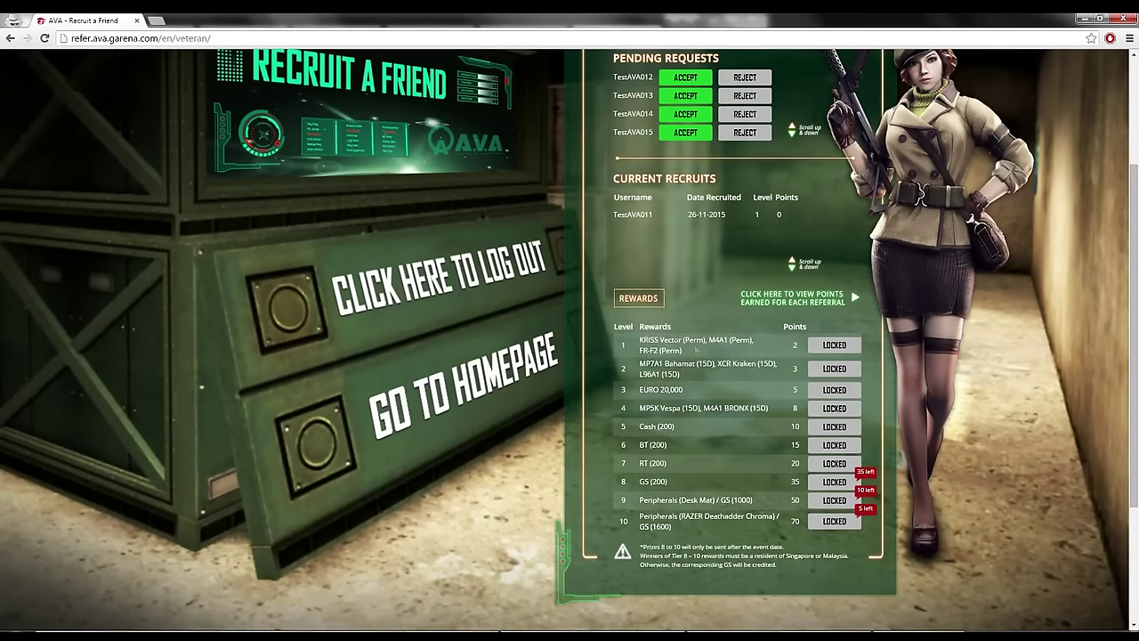
pyautogui.doubleClick(795, 345)
pyautogui.moveTo(640, 350); pyautogui.dragTo(656, 349)
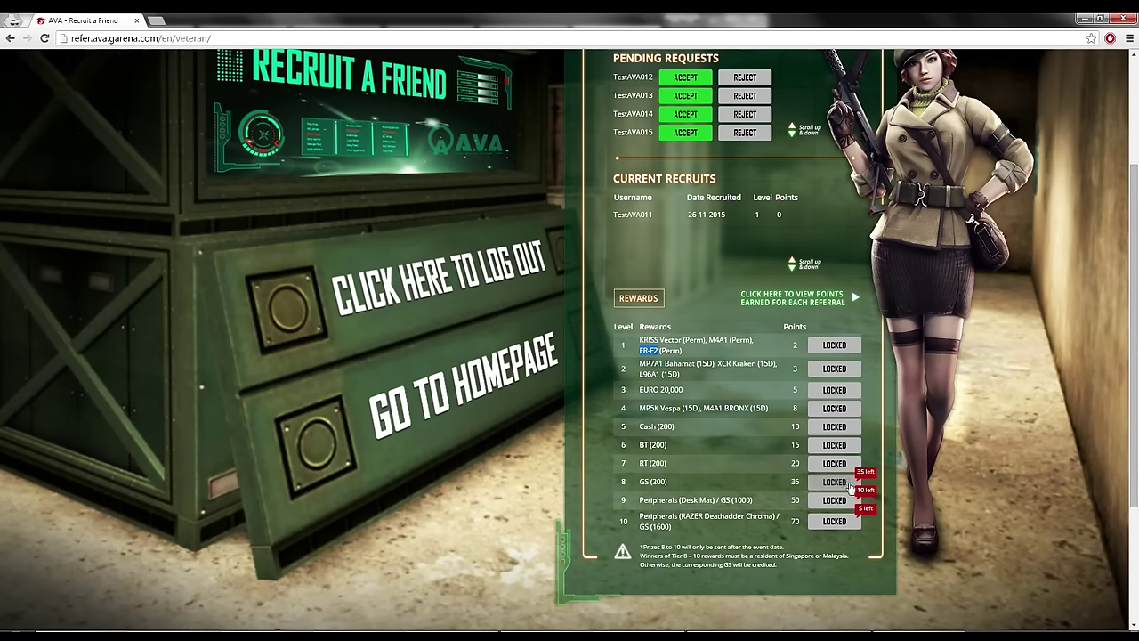
pyautogui.click(861, 472)
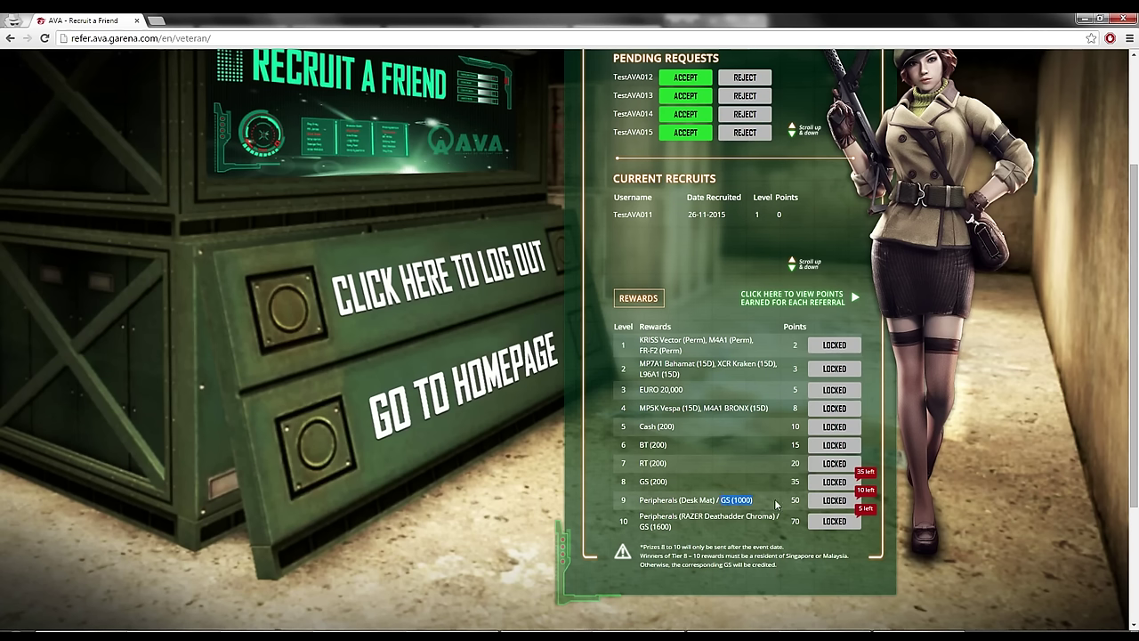
pyautogui.click(834, 521)
# Accept the pending requests from TestAVA012, TestAVA013, TestAVA014 and TestAVA015, and show the last entry in the current recruits list.
pyautogui.scroll(2, 669, 401)
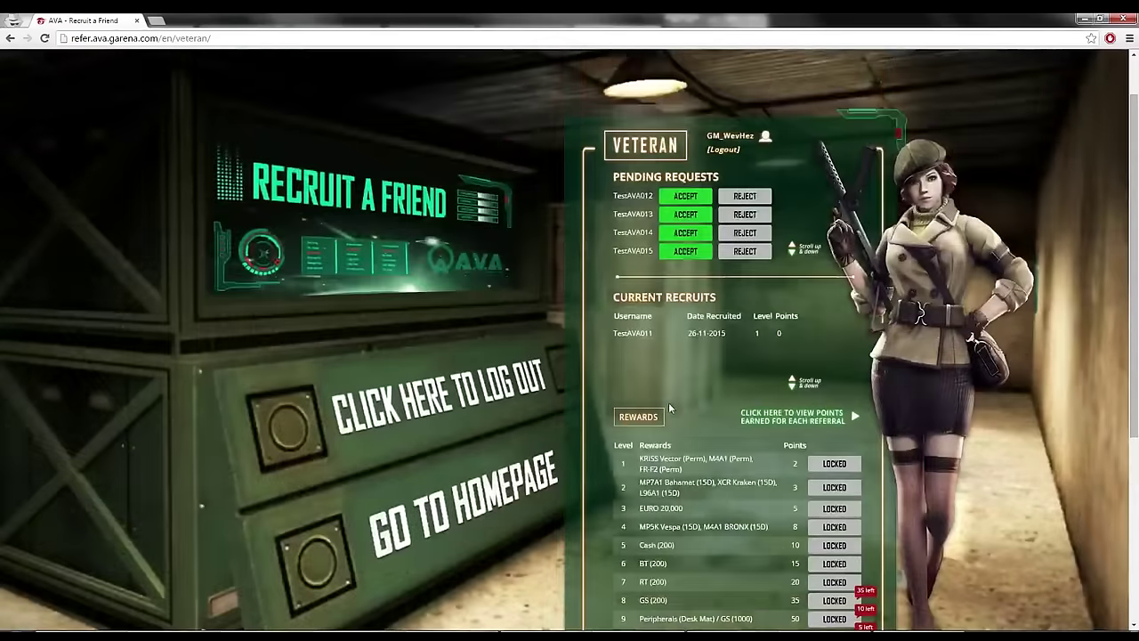
pyautogui.click(685, 196)
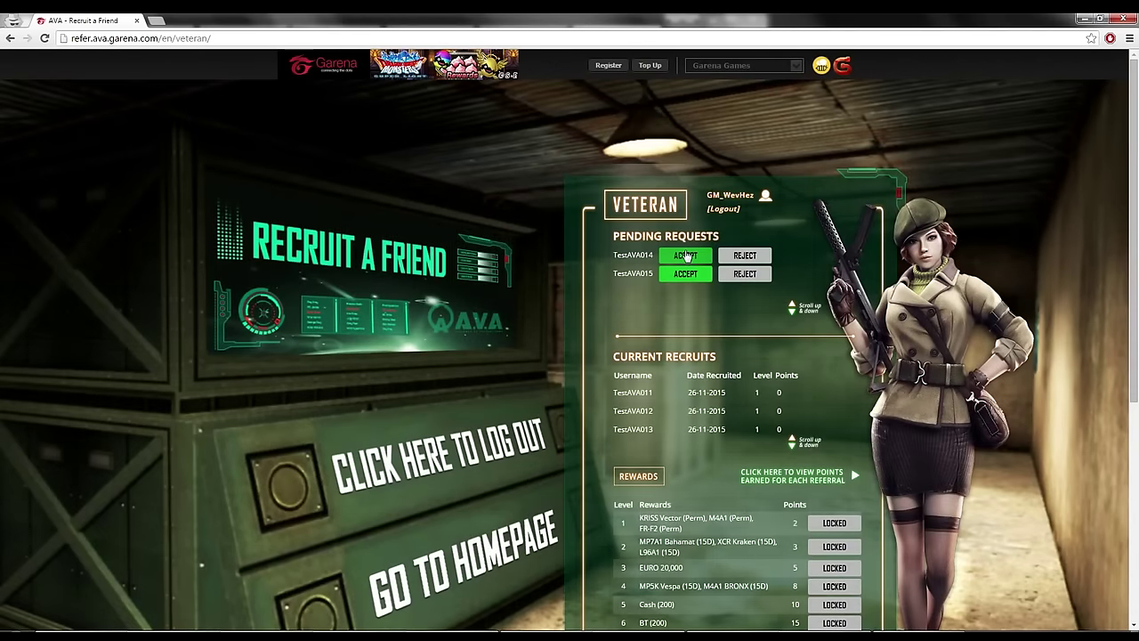
pyautogui.click(685, 256)
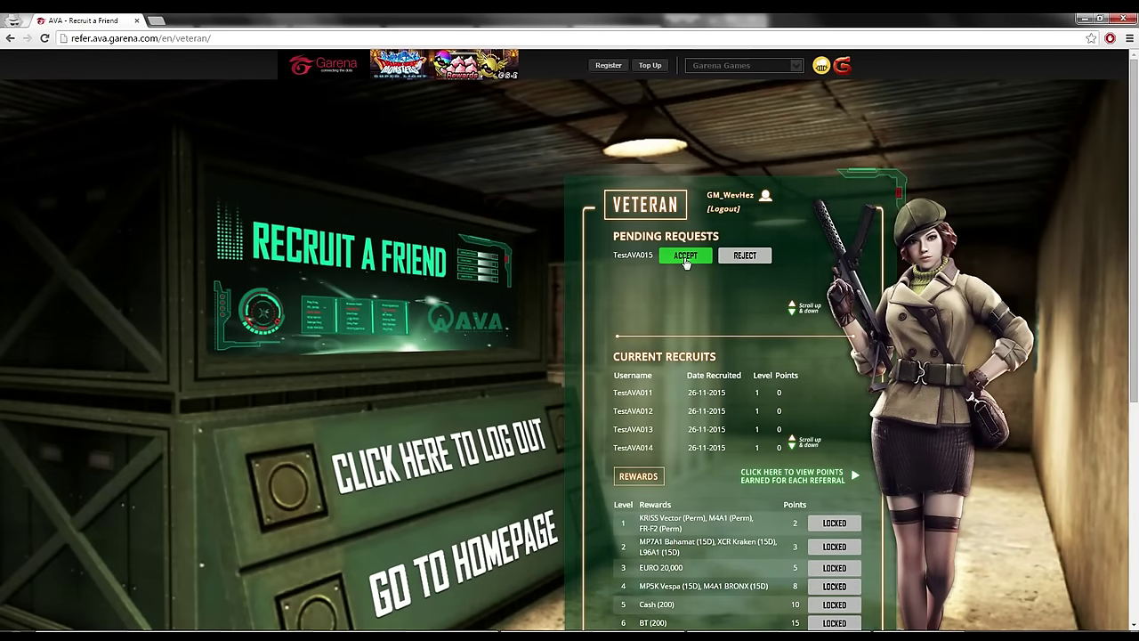
pyautogui.scroll(-1, 763, 317)
pyautogui.click(791, 389)
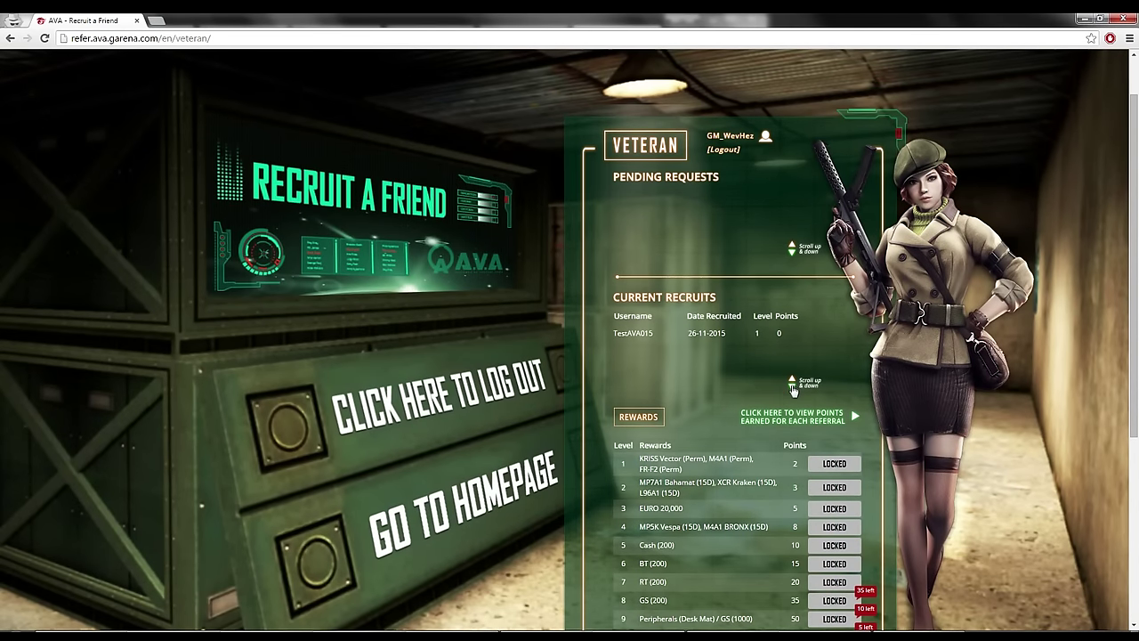